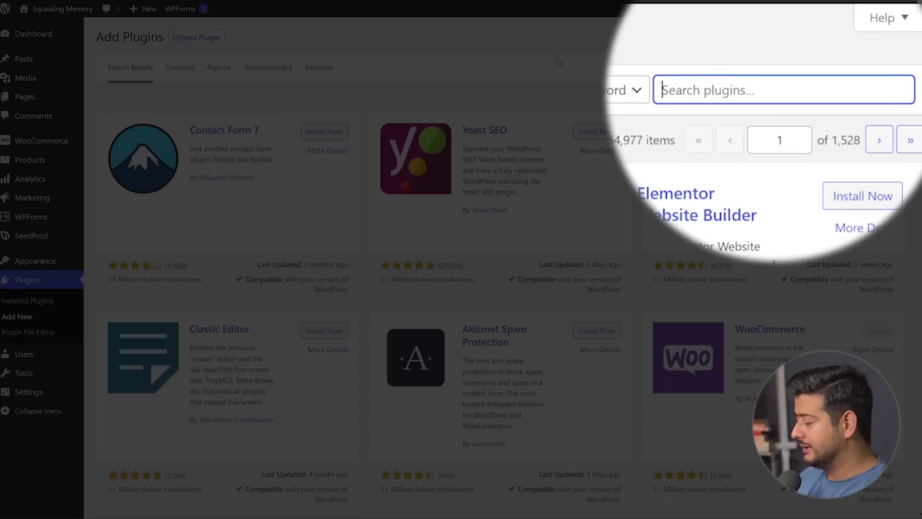
- Search the plugin directory for 'wp mail smtp' and install WP Mail SMTP by WPForms
type("wp mail smtp")
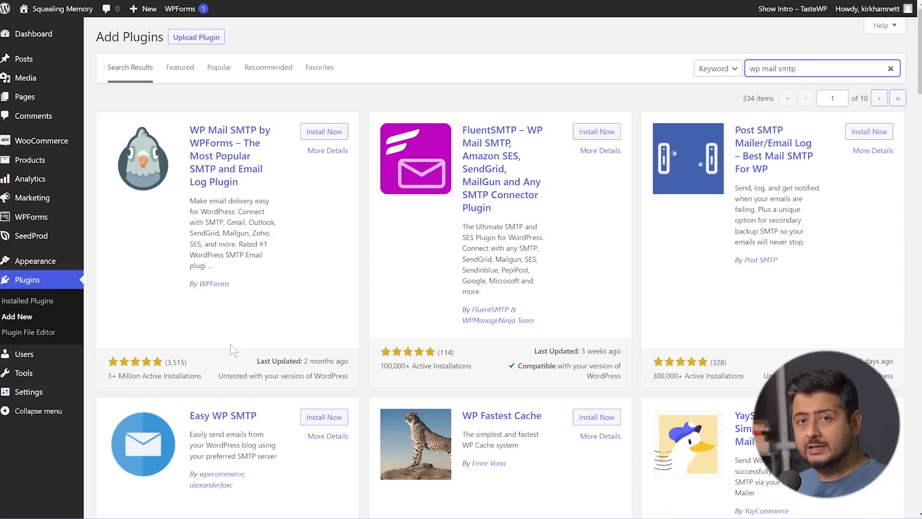
left_click(324, 131)
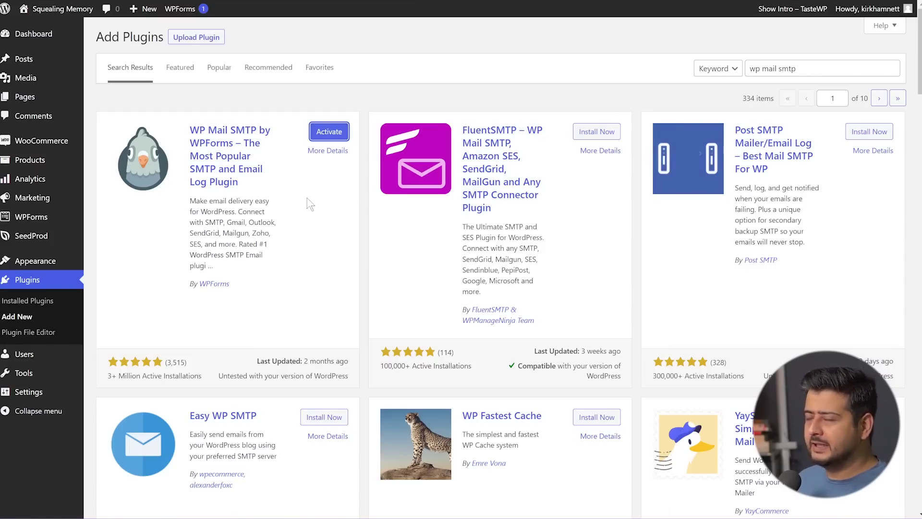
- Activate WP Mail SMTP and bring up its sidebar menu to reach Settings
left_click(323, 133)
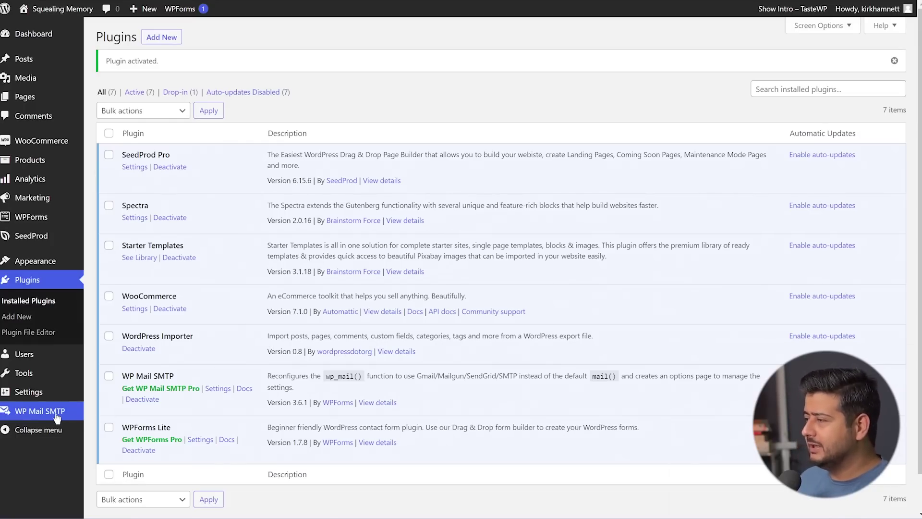
mouse_move(43, 410)
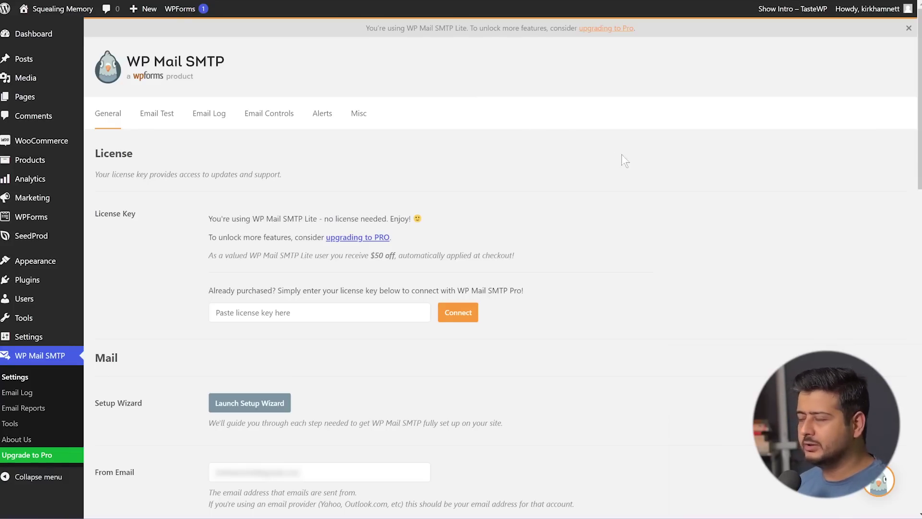
scroll(644, 163, "down", 3)
scroll(644, 163, "down", 10)
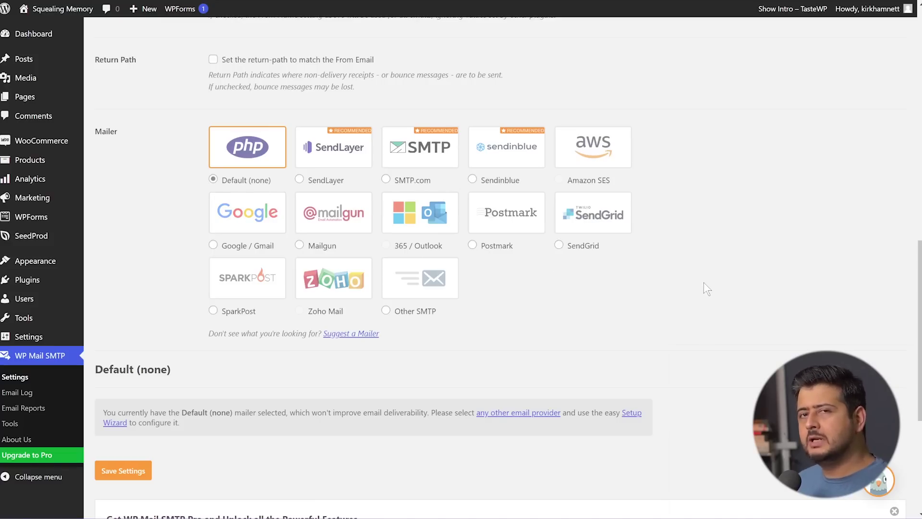
- Select the Google / Gmail mailer and review its Client ID and Client Secret settings
left_click(255, 221)
scroll(255, 221, "down", 2)
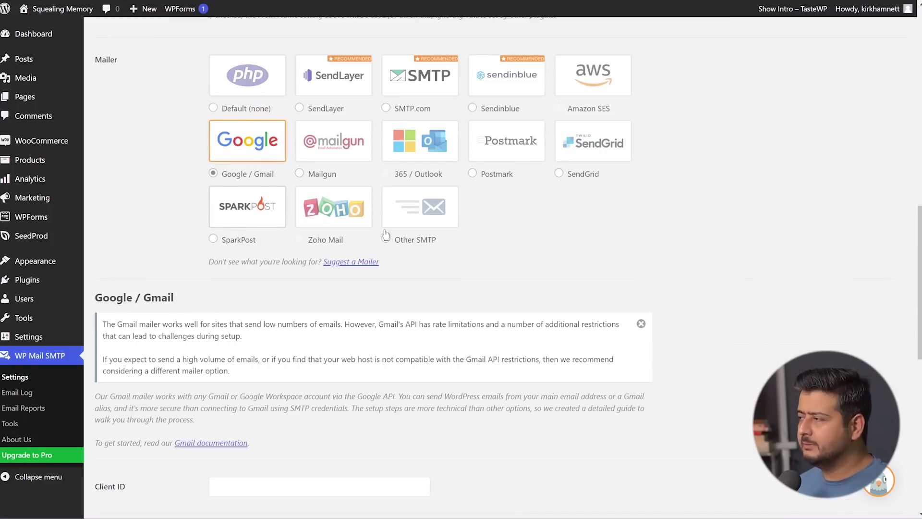
scroll(644, 340, "down", 7)
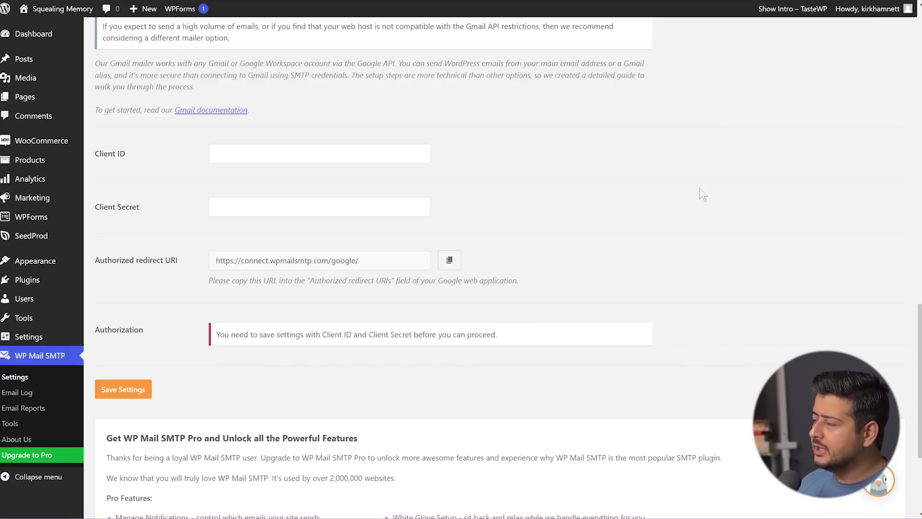
scroll(731, 221, "down", 3)
scroll(677, 223, "up", 8)
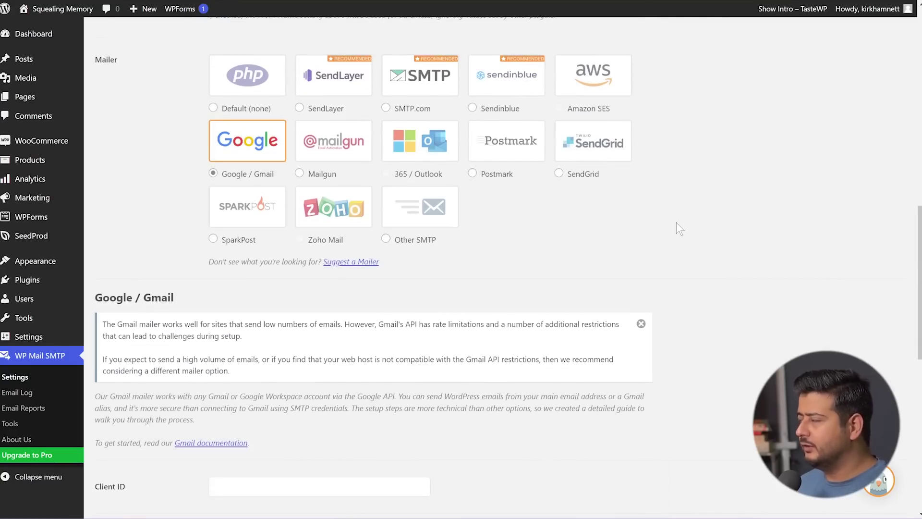
scroll(696, 243, "up", 3)
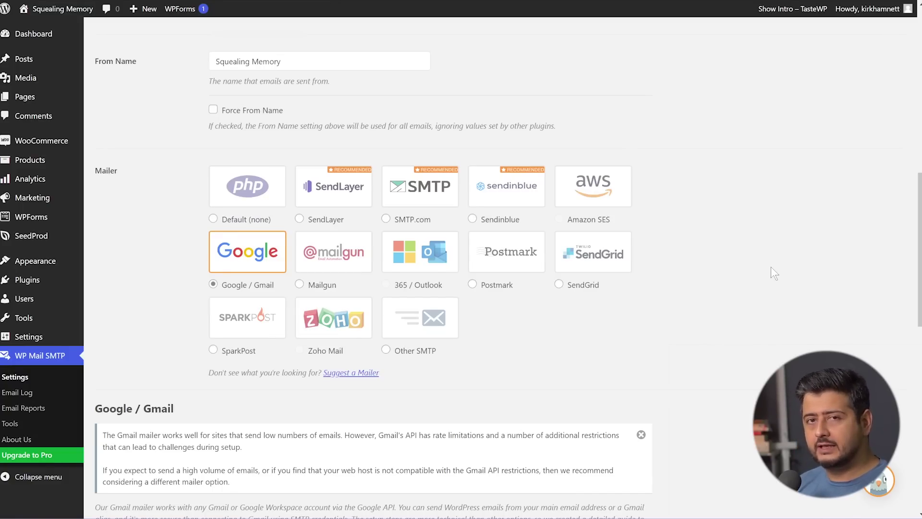
scroll(739, 243, "up", 10)
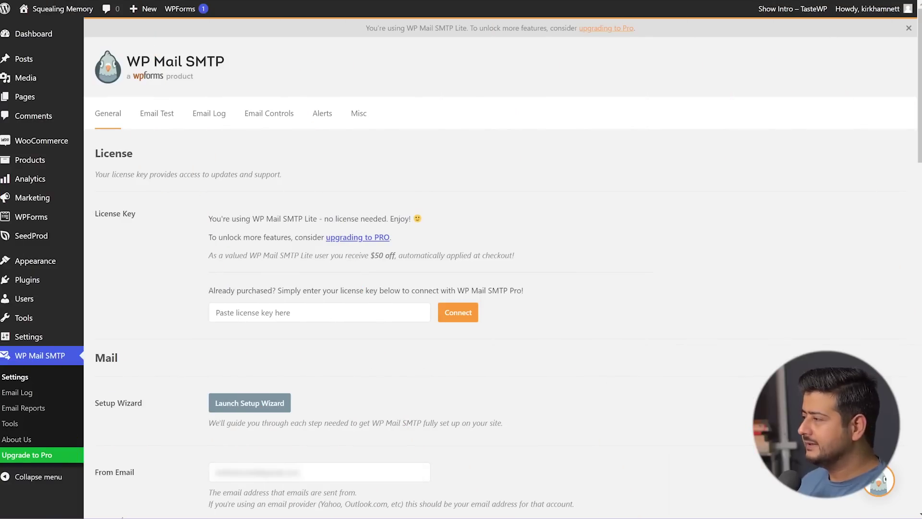
- Paste the Pro license key, connect it, and confirm installing WP Mail SMTP Pro
left_click(413, 313)
key("ctrl+v")
key("Tab")
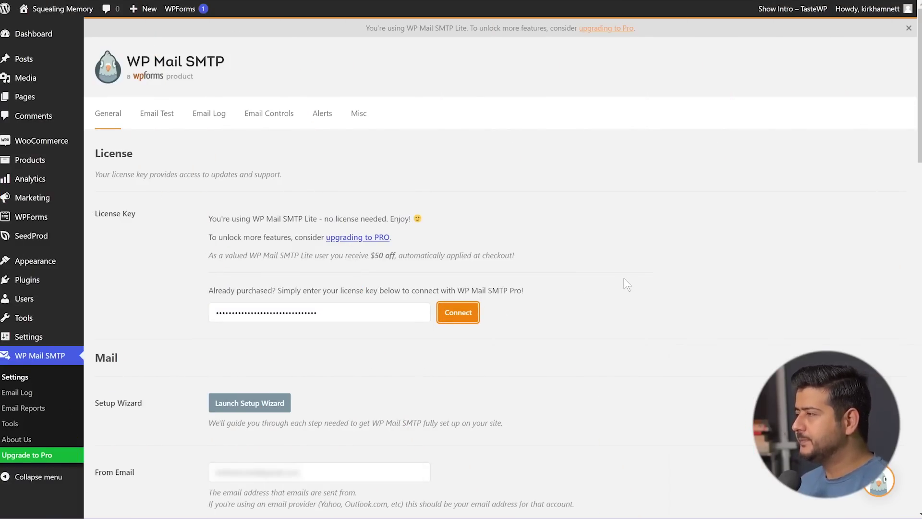
key("Return")
left_click(438, 301)
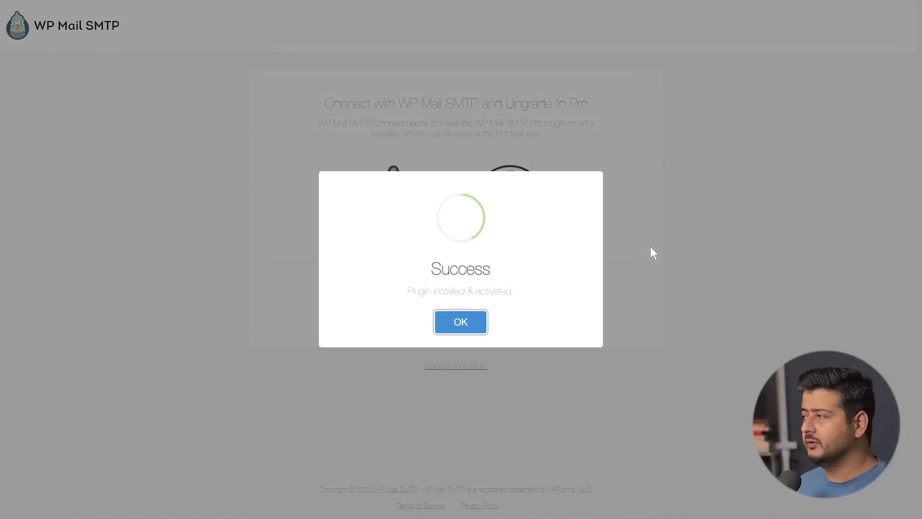
left_click(462, 325)
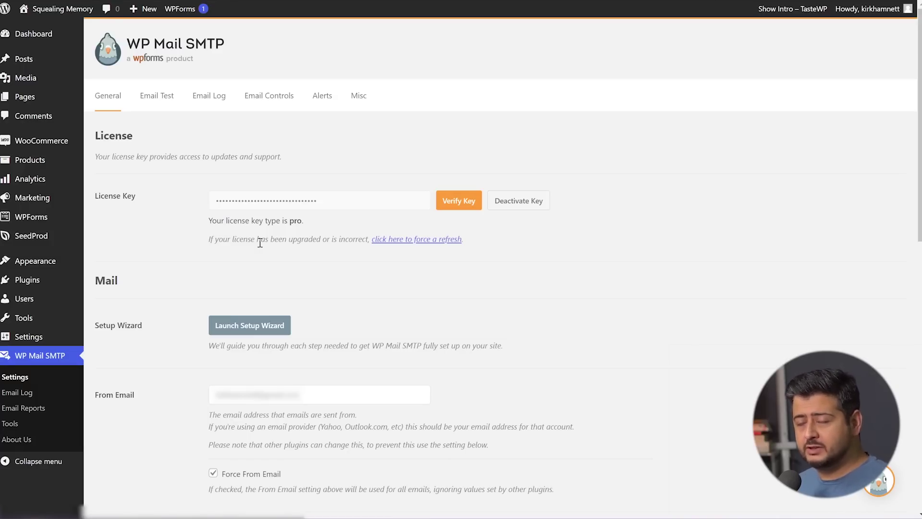
- Open the Email Log settings and leave email logging switched on
left_click(216, 97)
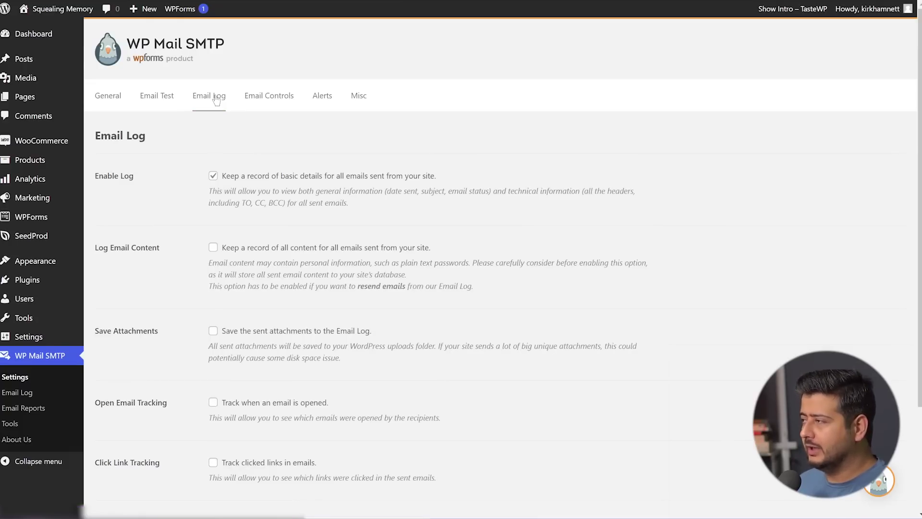
left_click(213, 175)
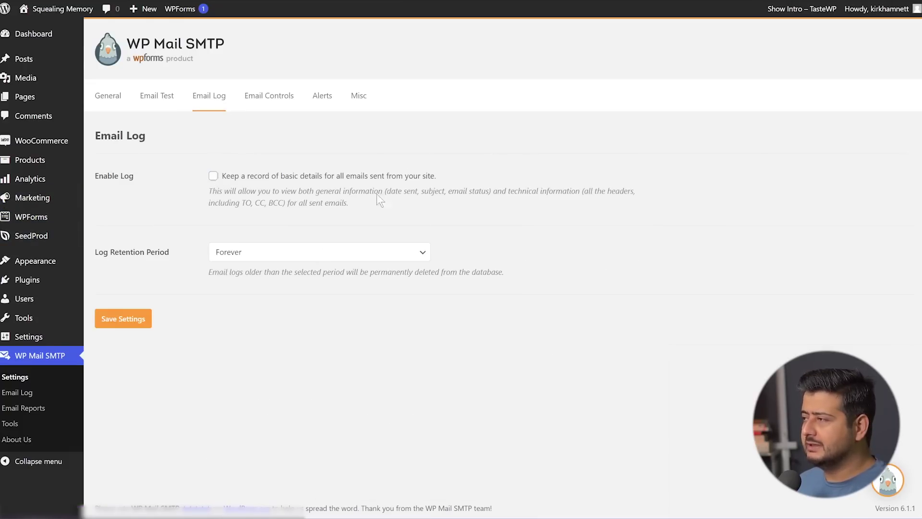
mouse_move(76, 180)
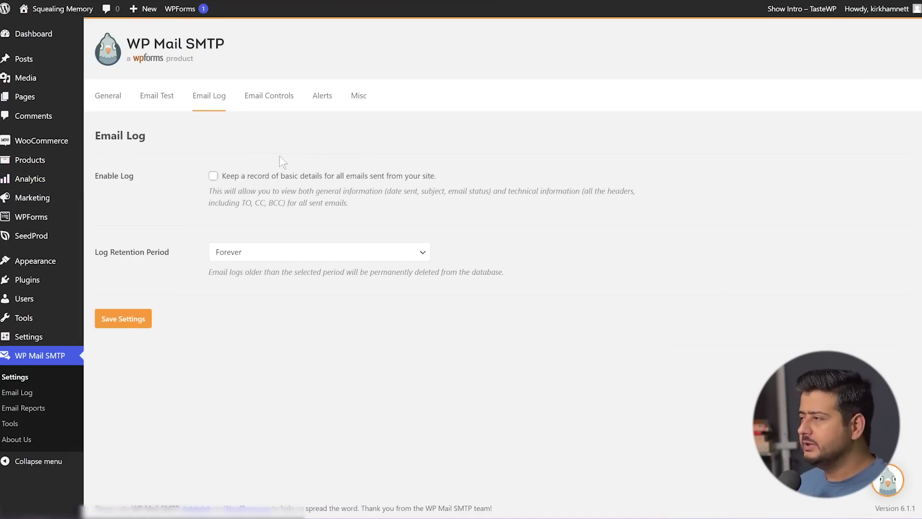
left_click(213, 176)
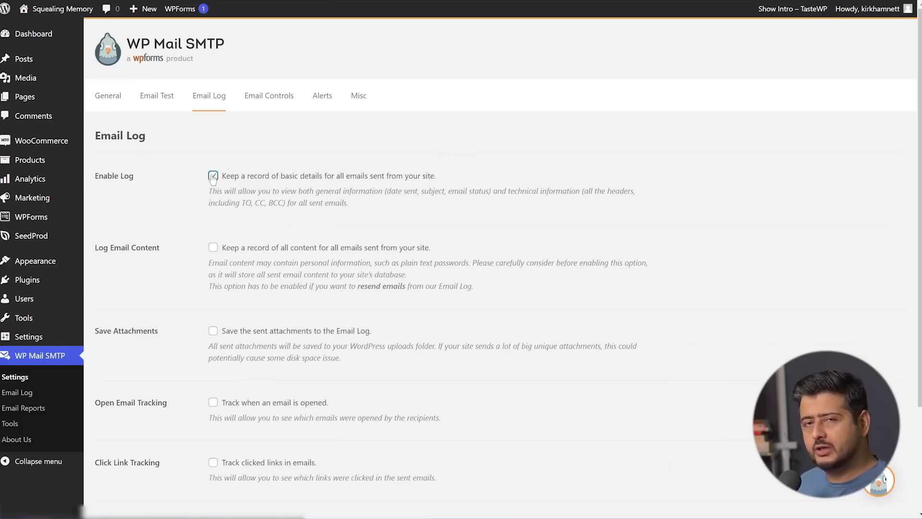
left_click(620, 157)
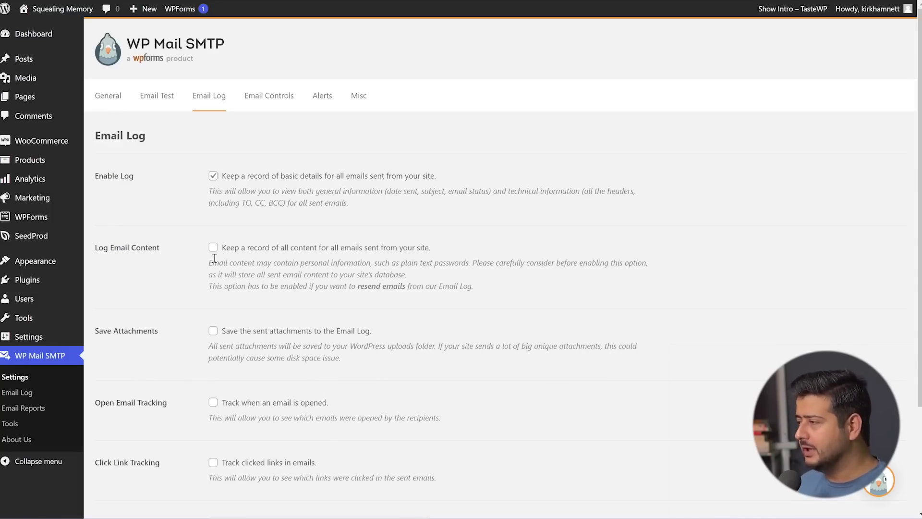
- Enable Open Email Tracking and Click Link Tracking, keep retention at Forever, and save
scroll(465, 360, "down", 2)
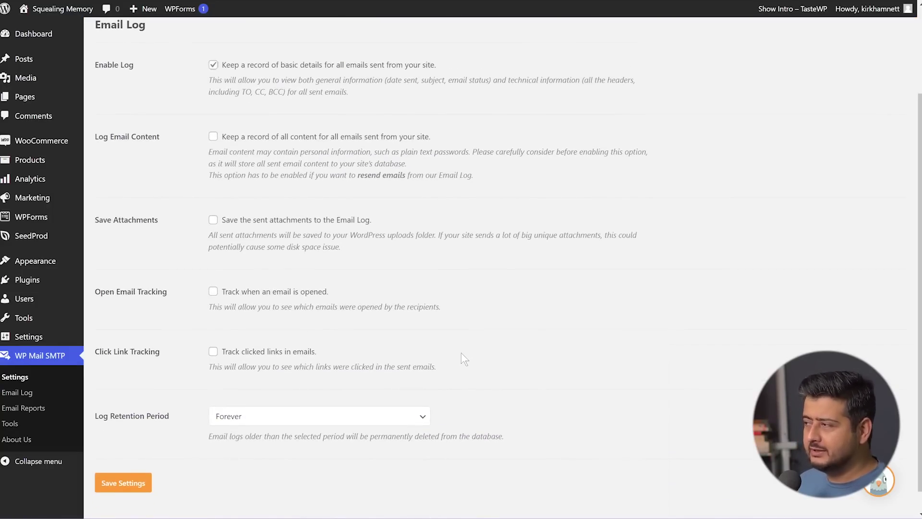
left_click(267, 293)
left_click(259, 355)
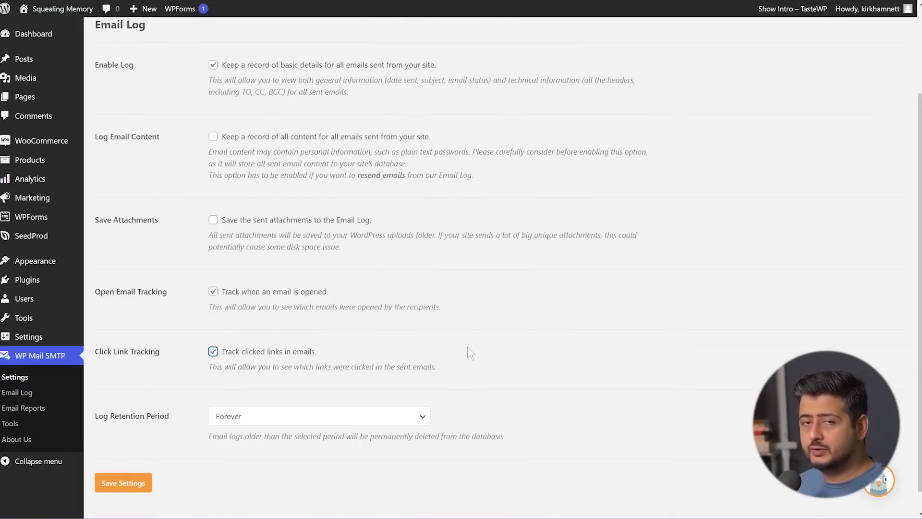
scroll(522, 357, "down", 1)
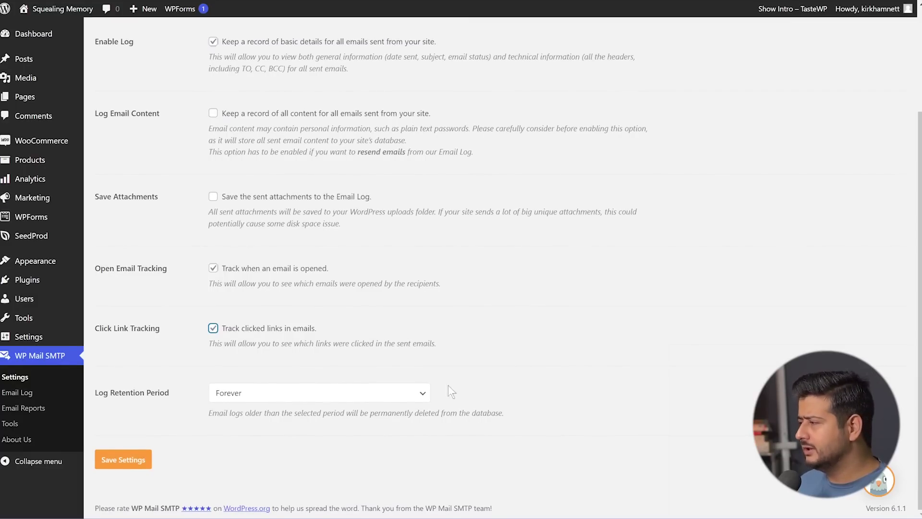
left_click(427, 393)
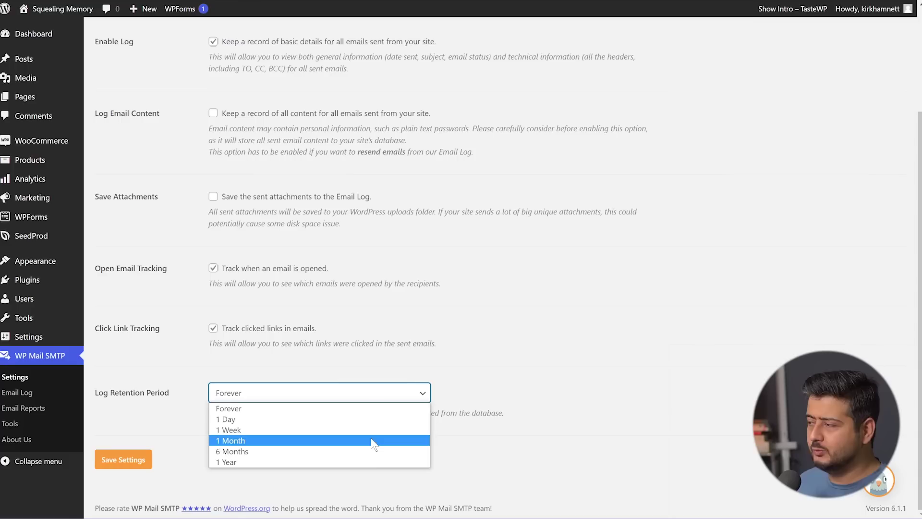
left_click(506, 356)
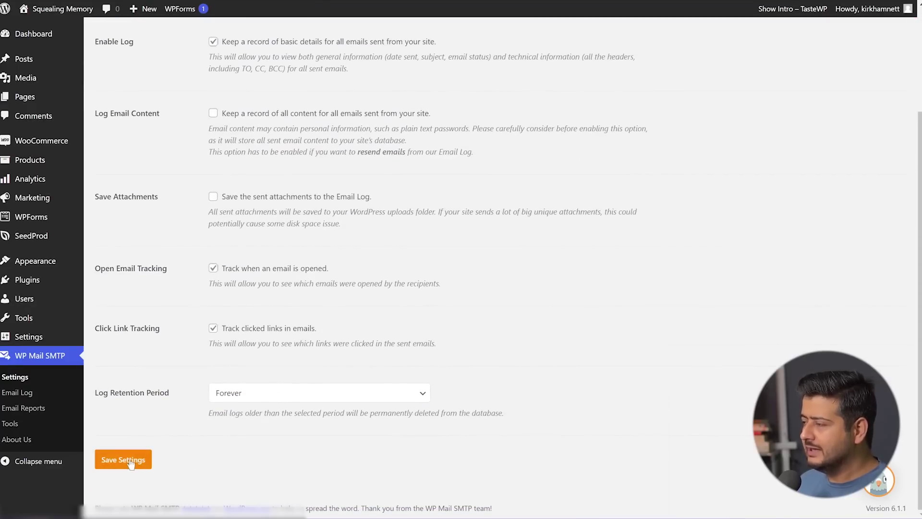
left_click(130, 461)
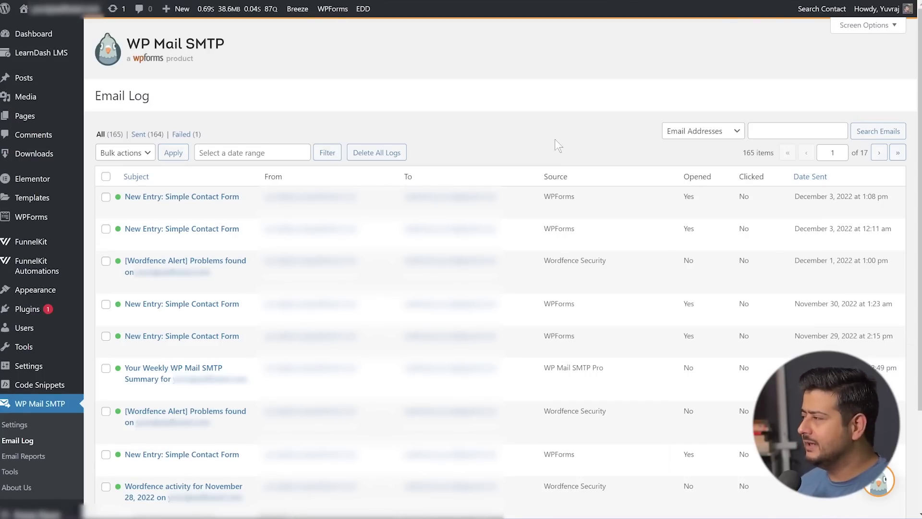
scroll(554, 139, "down", 1)
mouse_move(193, 158)
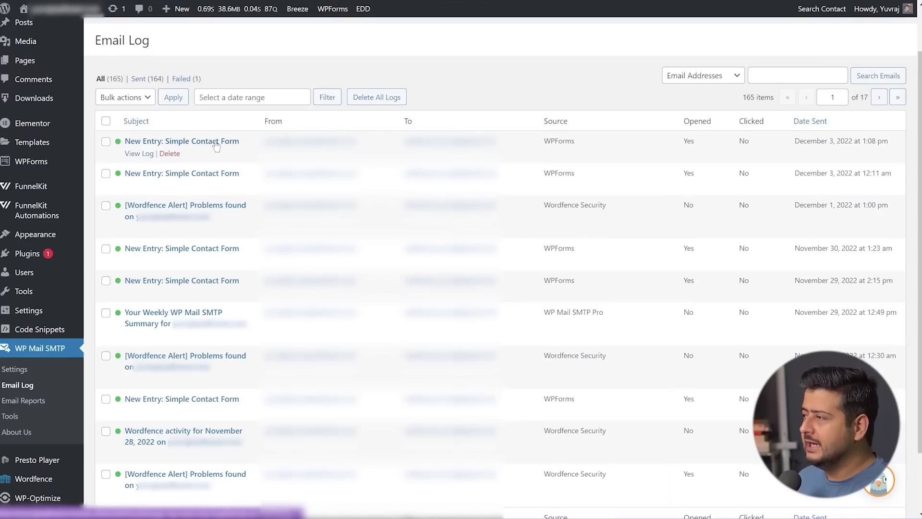
mouse_move(121, 180)
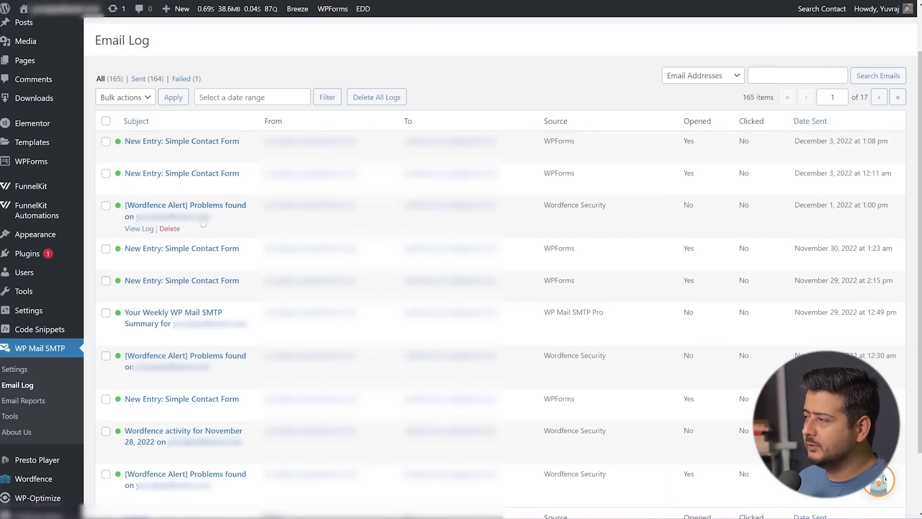
mouse_move(130, 254)
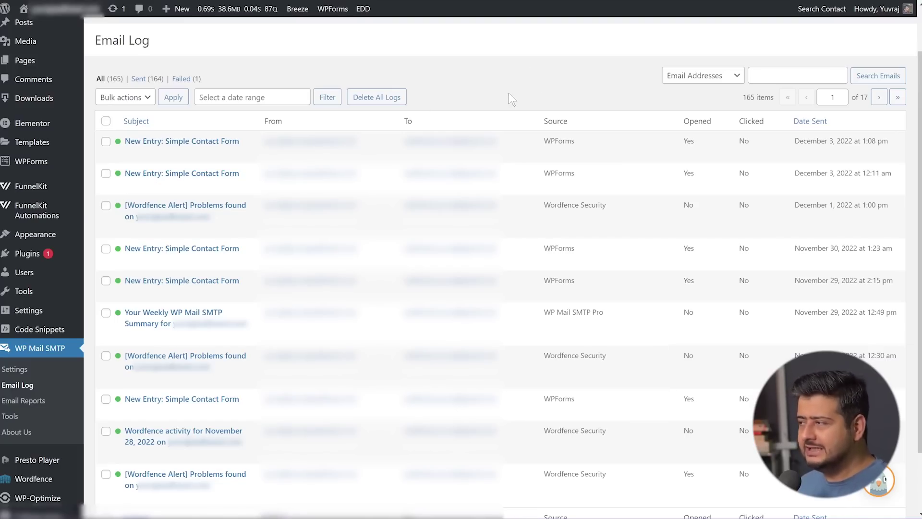
mouse_move(159, 421)
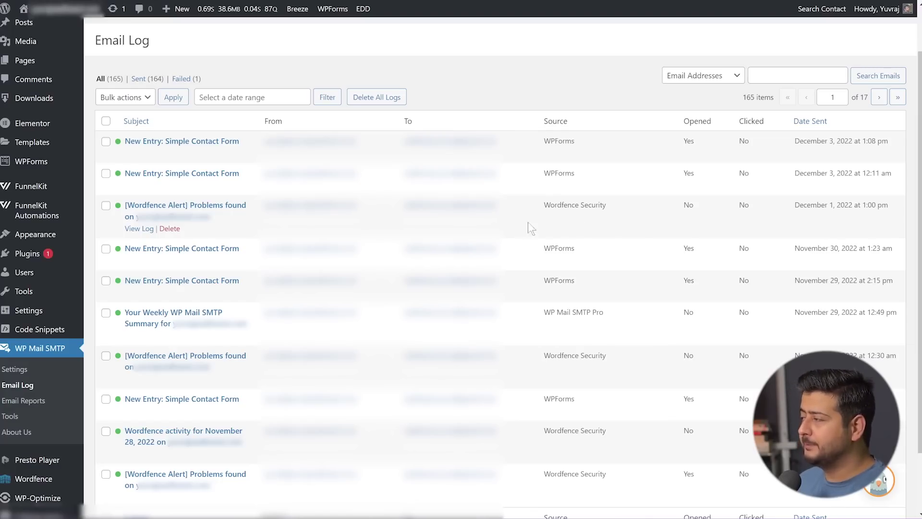
scroll(646, 203, "down", 1)
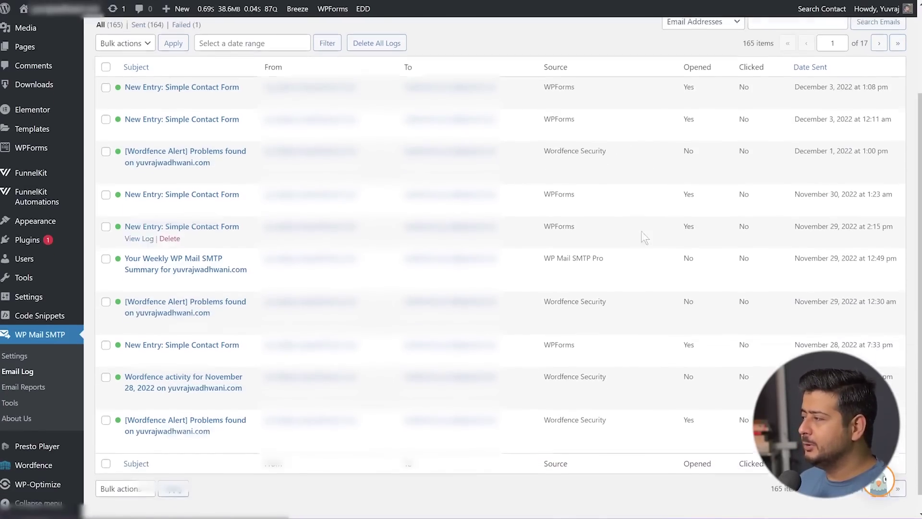
scroll(548, 312, "up", 1)
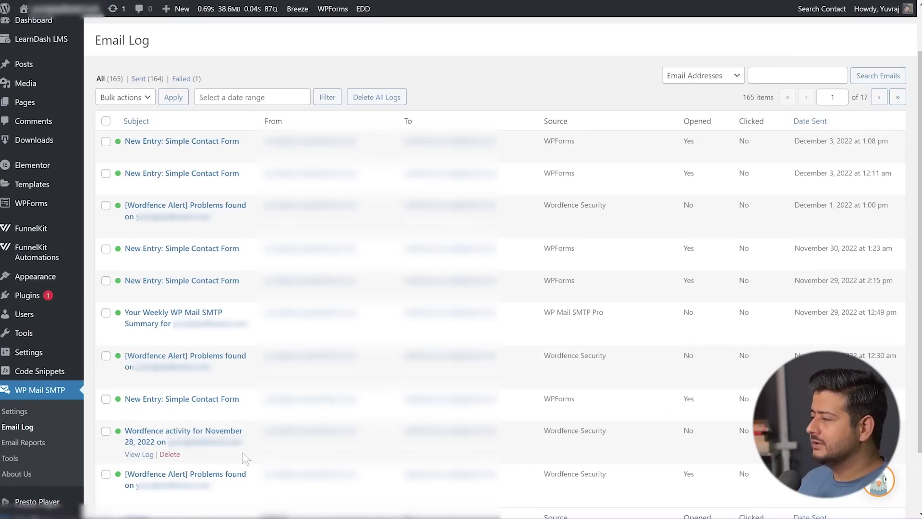
- Open the View Log details of the November 28, 2022 Wordfence activity email
left_click(136, 454)
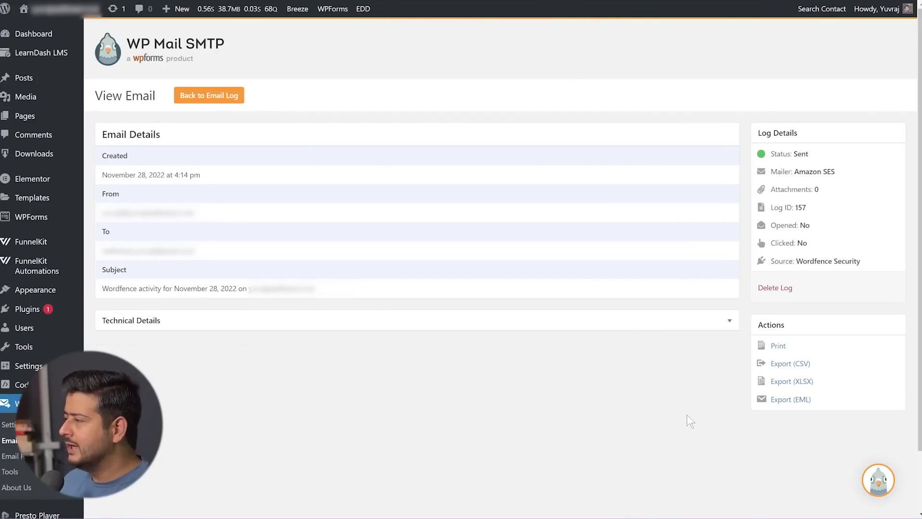
- Expand Technical Details and scroll through the Wordfence email's headers
left_click(569, 325)
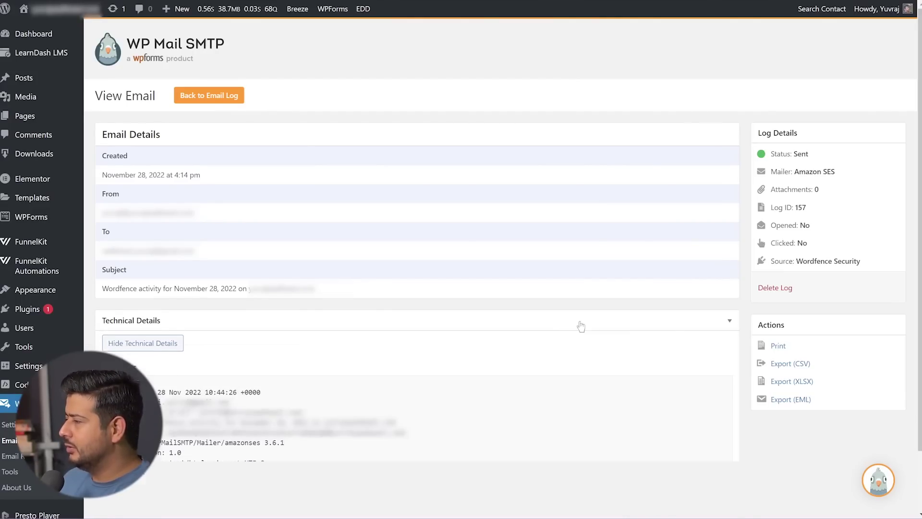
scroll(868, 321, "down", 3)
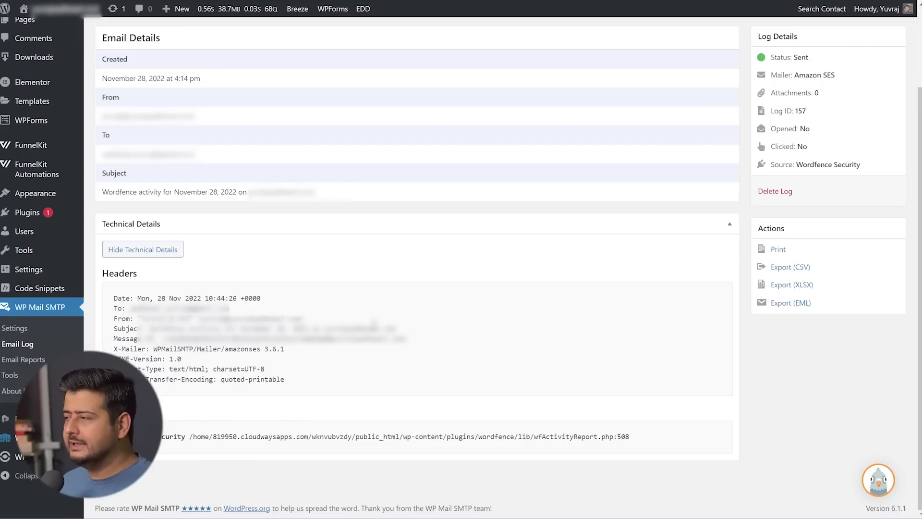
- Open Email Reports and scroll through the 7-day chart: 12 sent, 0 failed, 7 opens
left_click(24, 361)
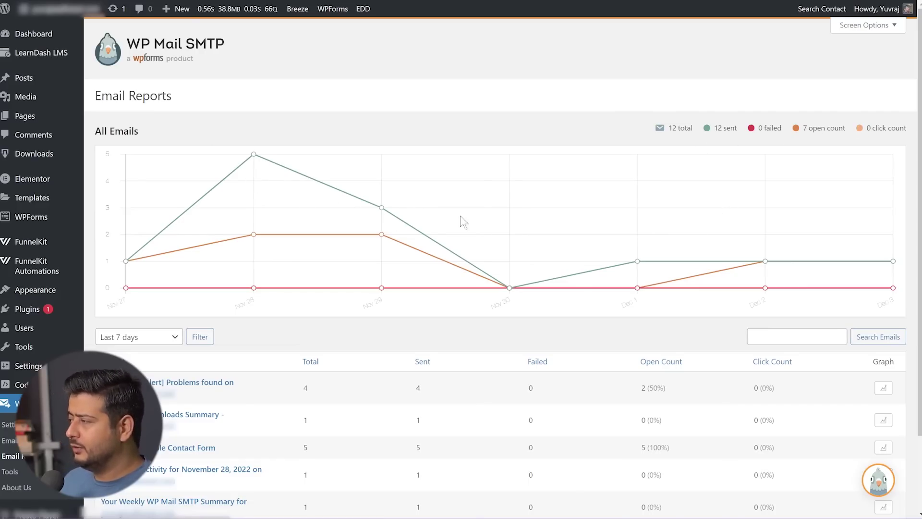
scroll(724, 220, "down", 3)
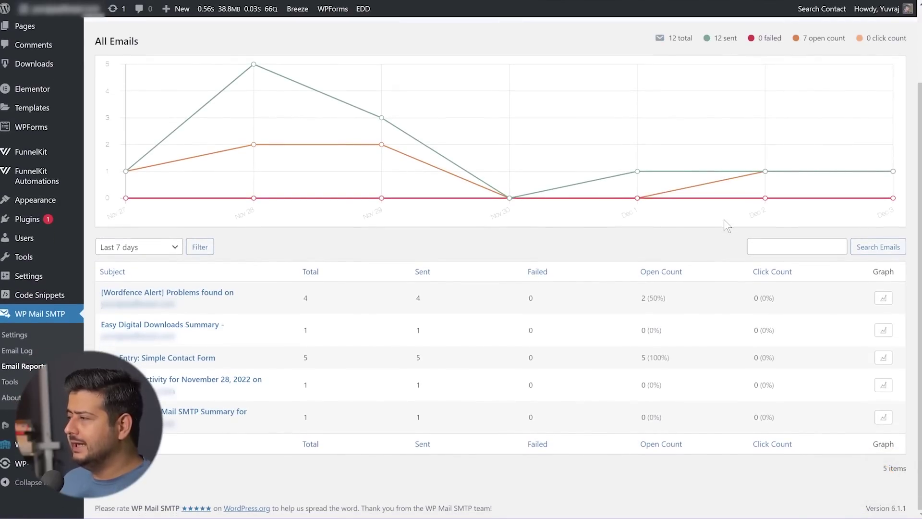